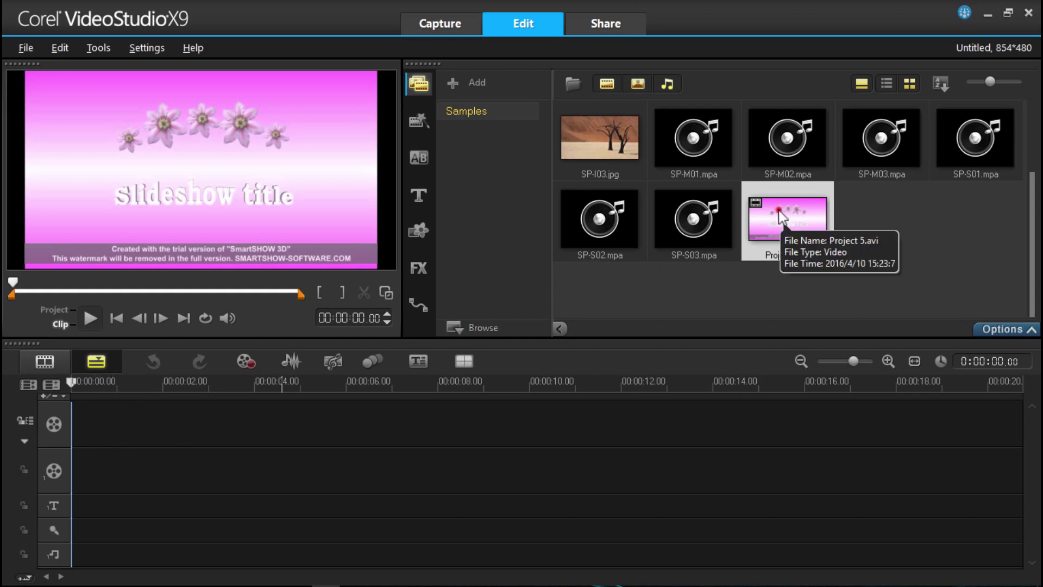
Place Project 5.avi at the start of the main video track and show the Title Effects category of video filters.
left_click_drag(777, 210, 143, 406)
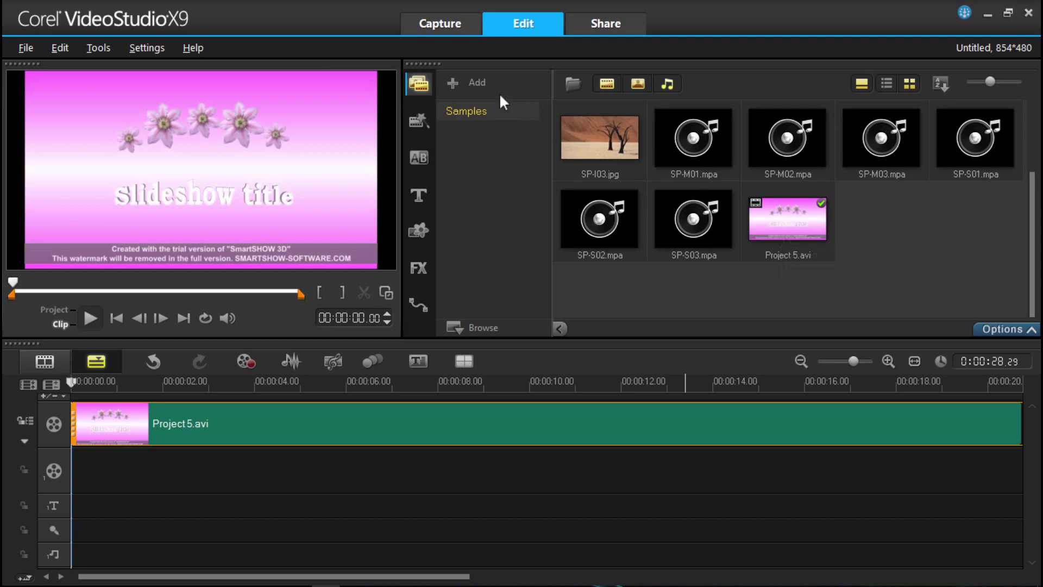
left_click(423, 268)
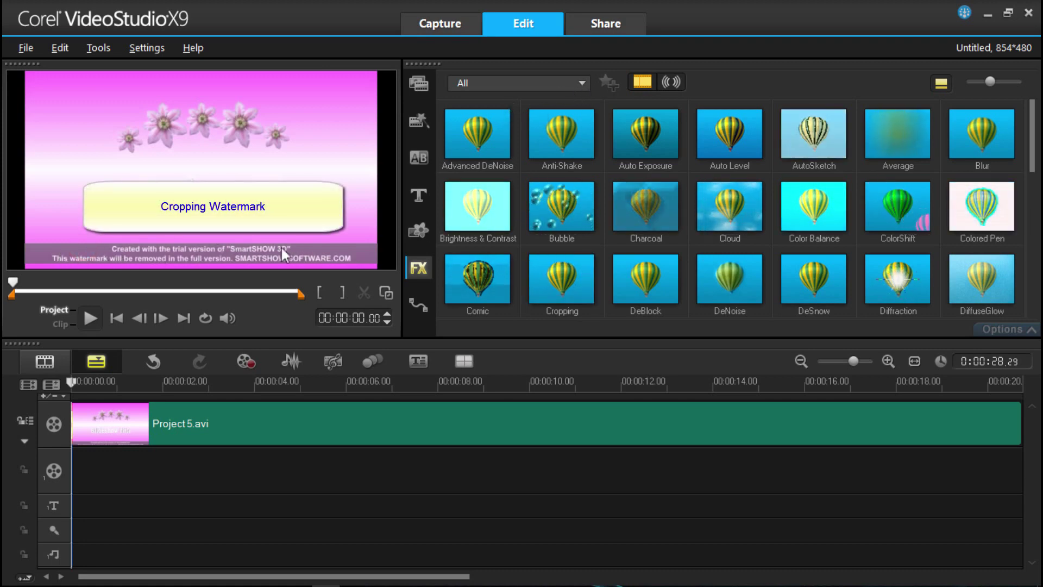
left_click(311, 245)
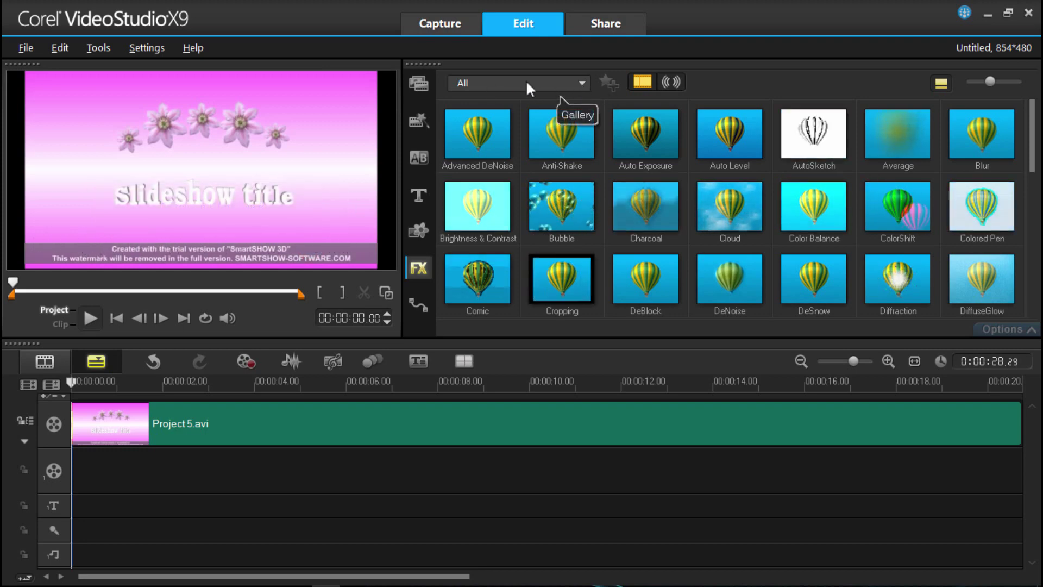
left_click(580, 82)
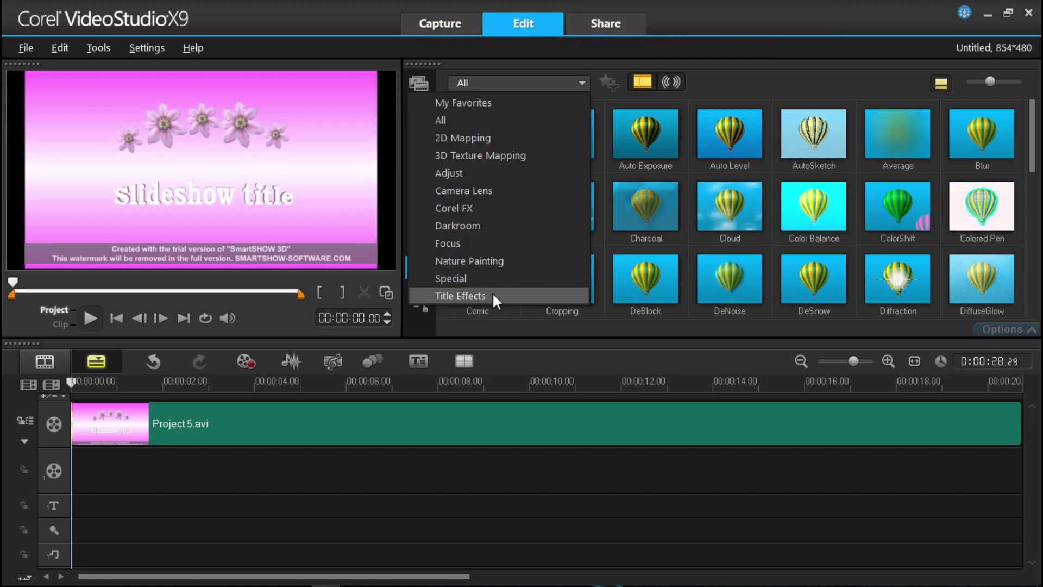
left_click(477, 296)
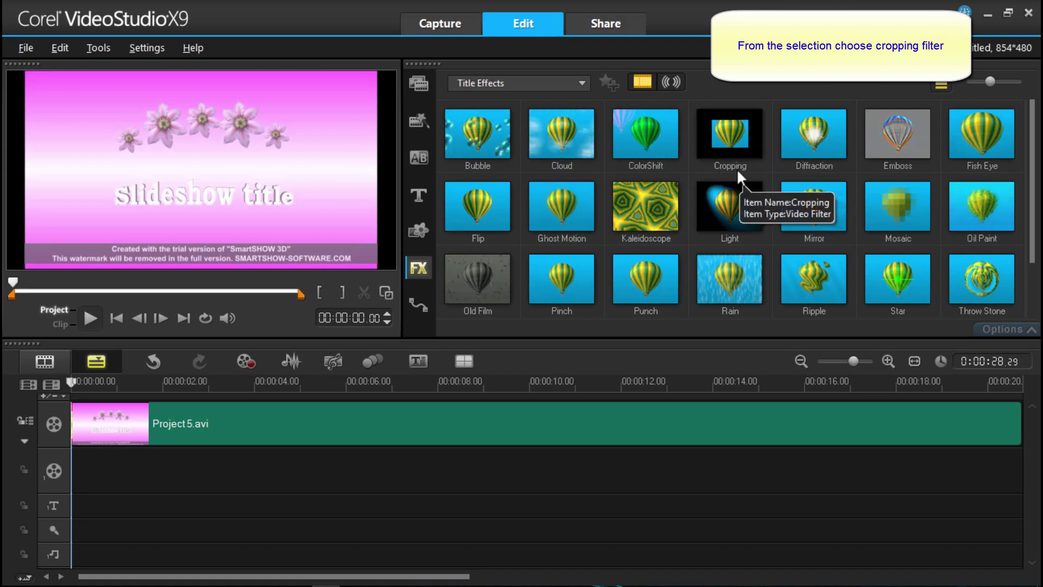
Apply the Cropping filter to the Project 5.avi clip and scrub its first three seconds to check the effect.
left_click(722, 134)
left_click_drag(714, 139, 391, 418)
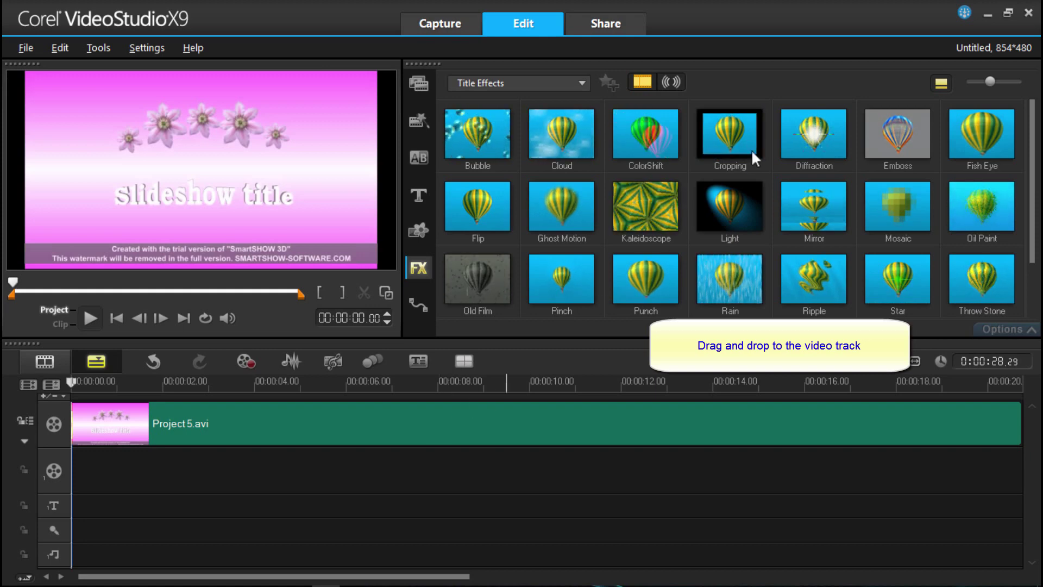
left_click(717, 143)
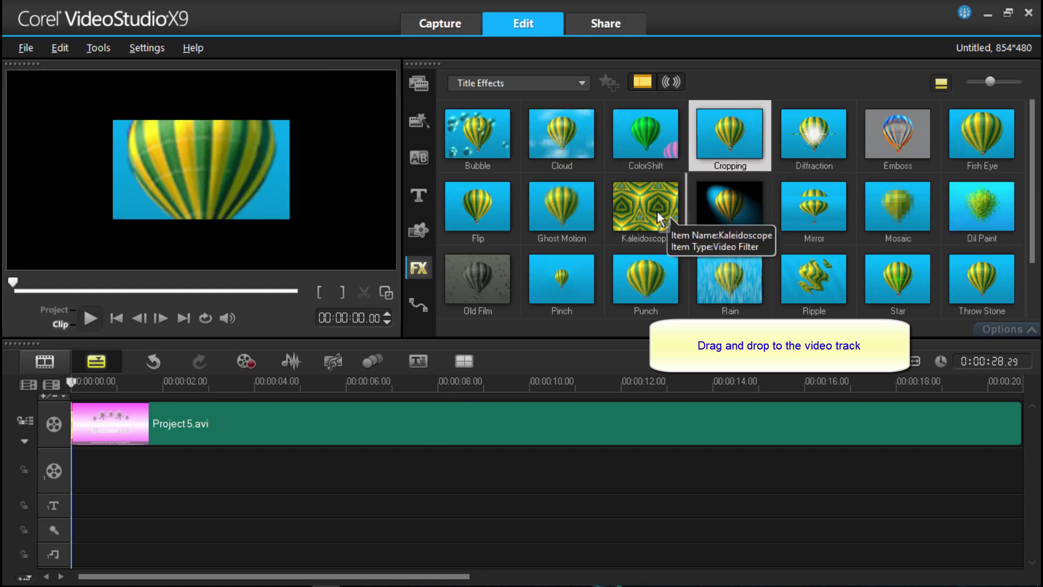
left_click_drag(629, 245, 604, 275)
left_click_drag(579, 312, 231, 414)
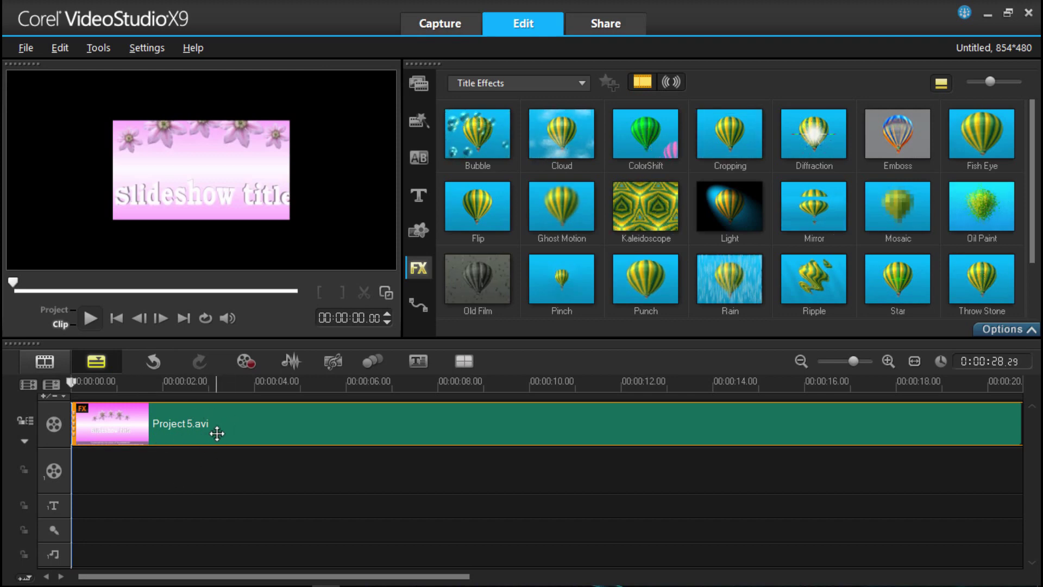
left_click(209, 462)
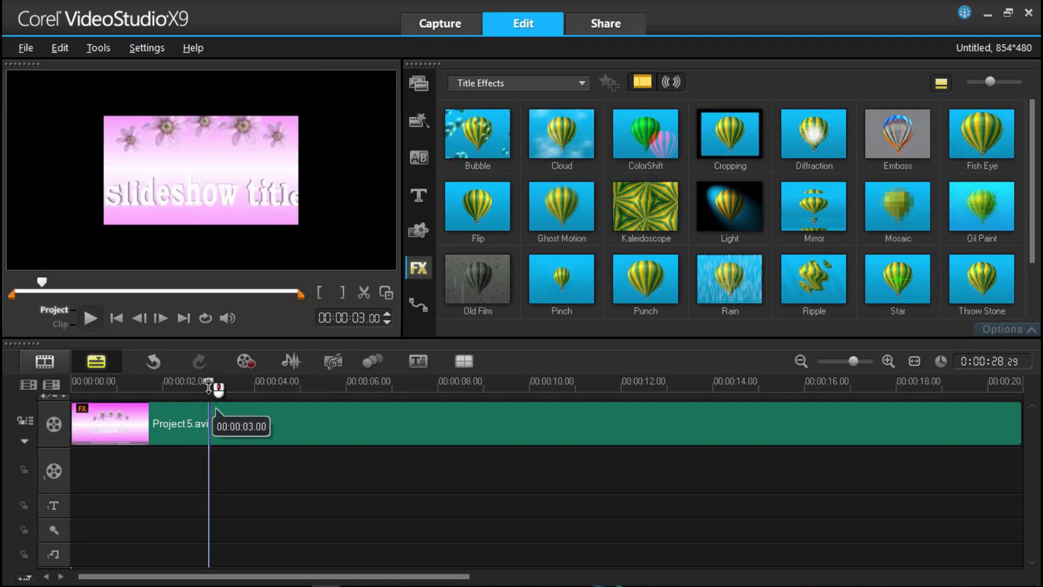
left_click_drag(210, 394, 31, 384)
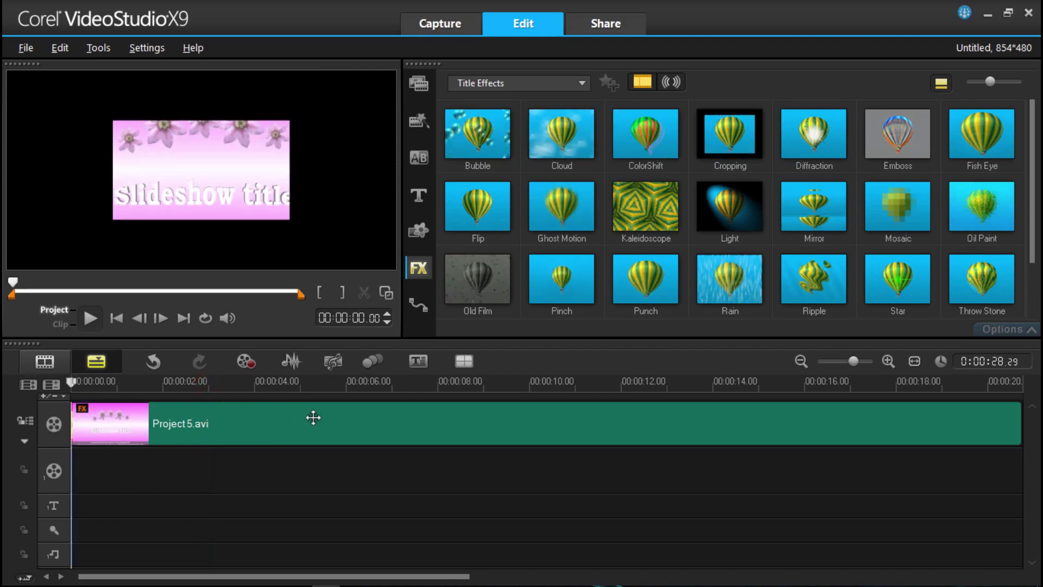
Give the clip's Cropping filter the full-width preset with black bands above and below the picture.
double_click(271, 419)
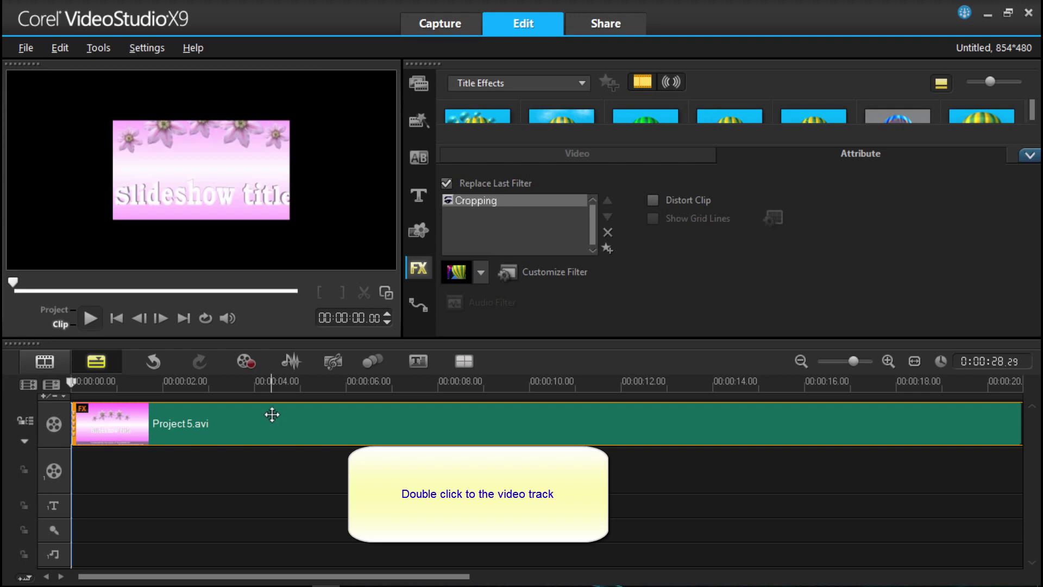
left_click(480, 271)
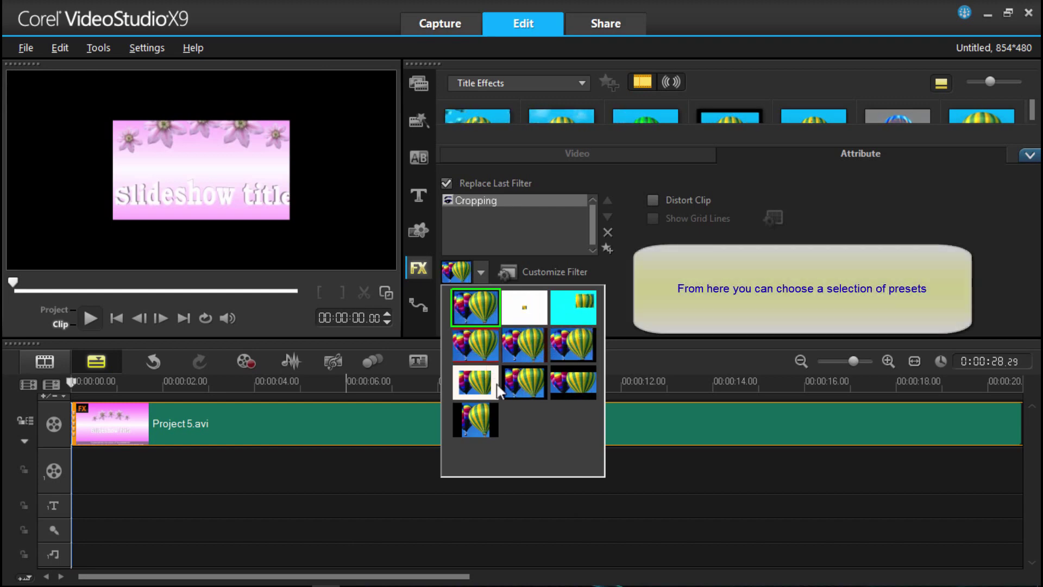
left_click(574, 383)
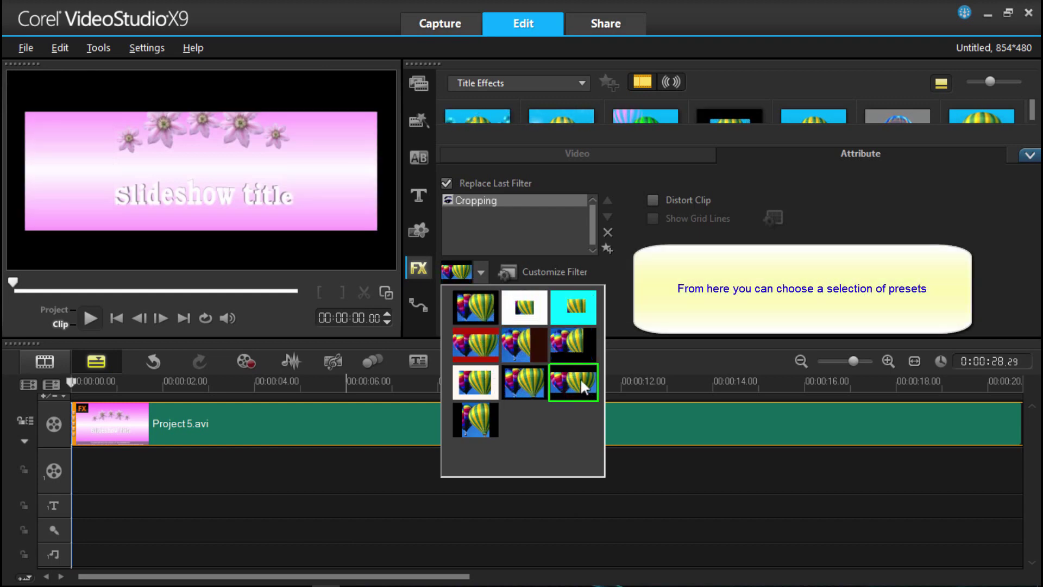
left_click(581, 377)
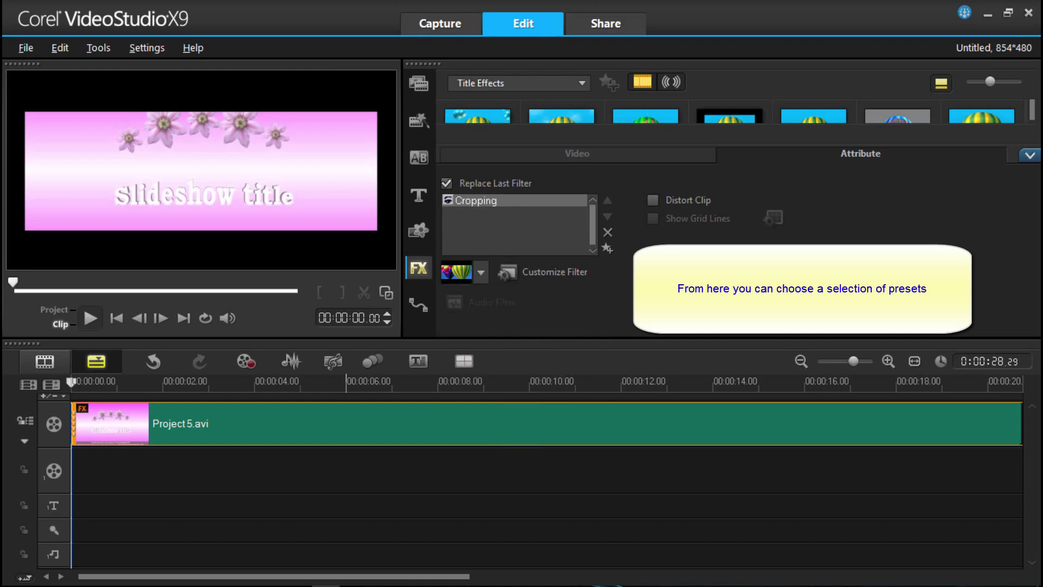
Customize the Cropping filter with the fill color off and the crop area centred slightly above the frame's middle, clear of the watermark.
left_click(513, 275)
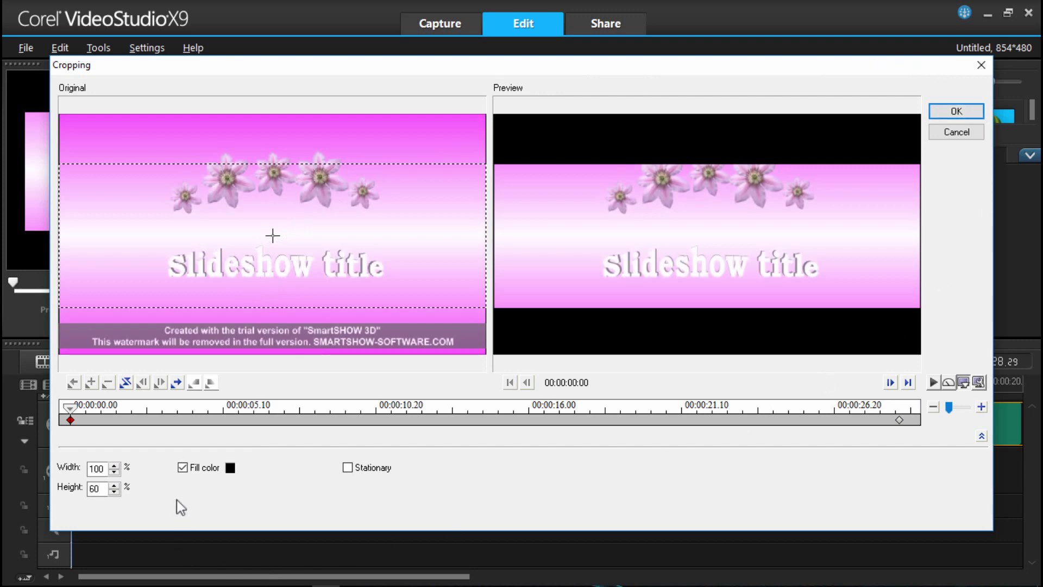
left_click(183, 467)
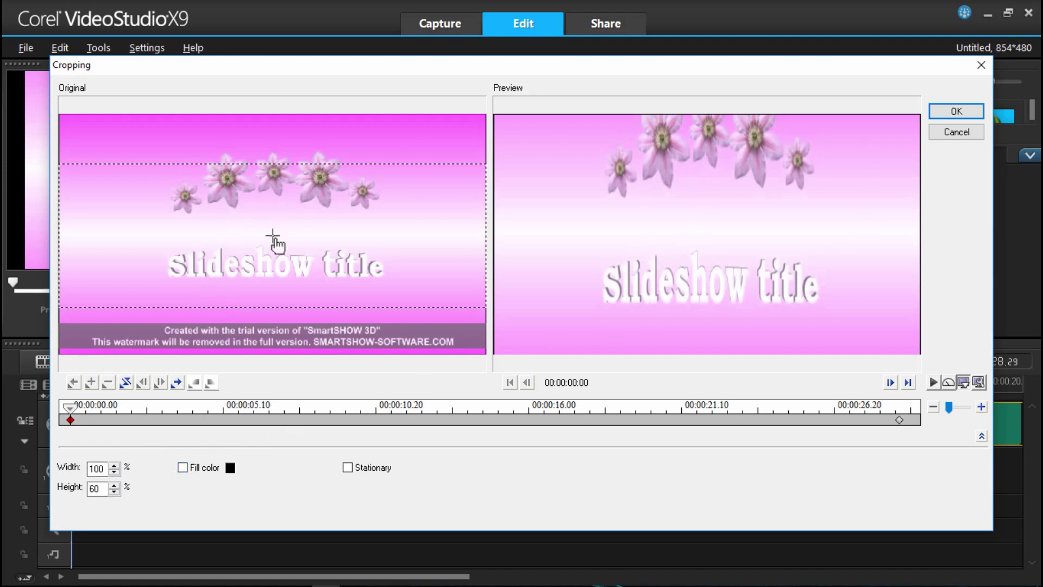
left_click_drag(274, 236, 275, 250)
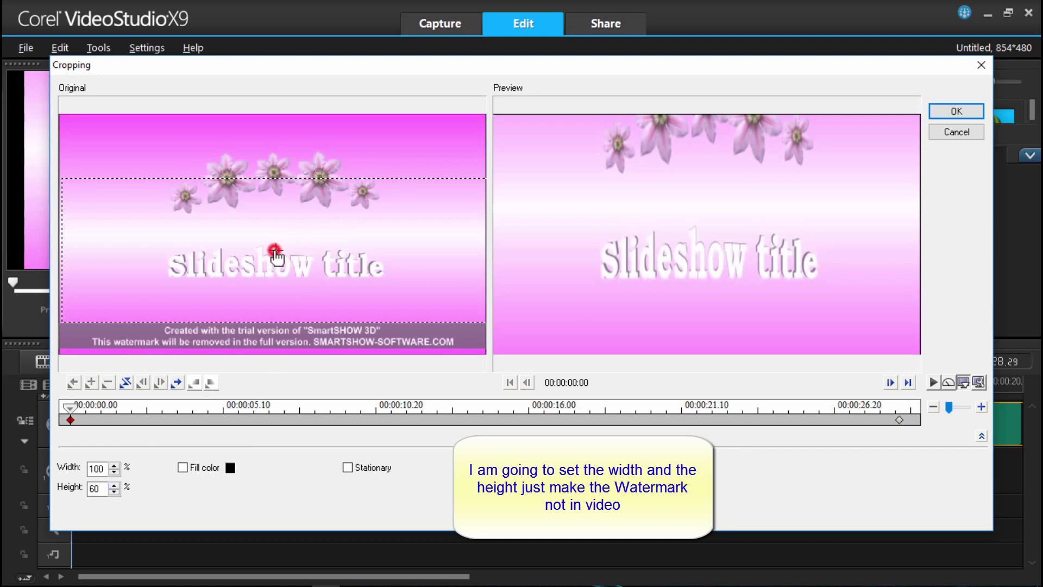
left_click_drag(276, 251, 279, 188)
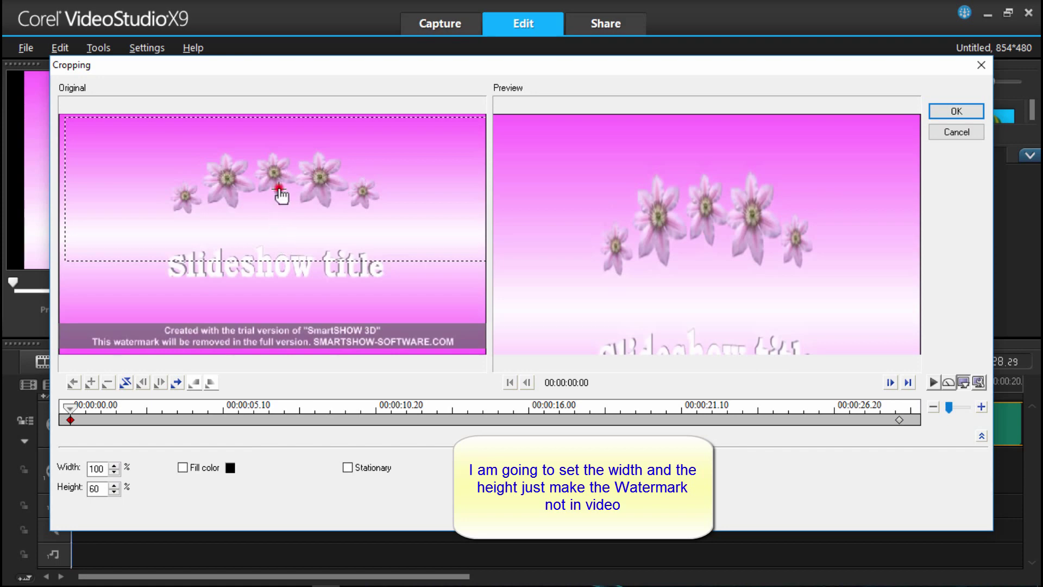
left_click_drag(278, 188, 274, 221)
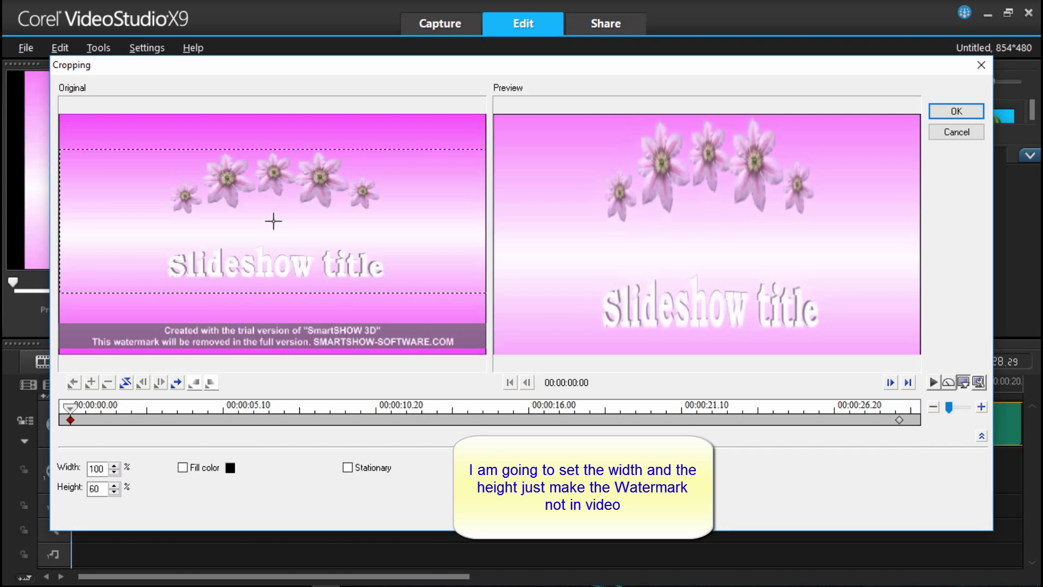
Raise the crop area's height to 83% so that its lower edge ends just above the watermark band.
left_click(114, 485)
left_click(114, 485)
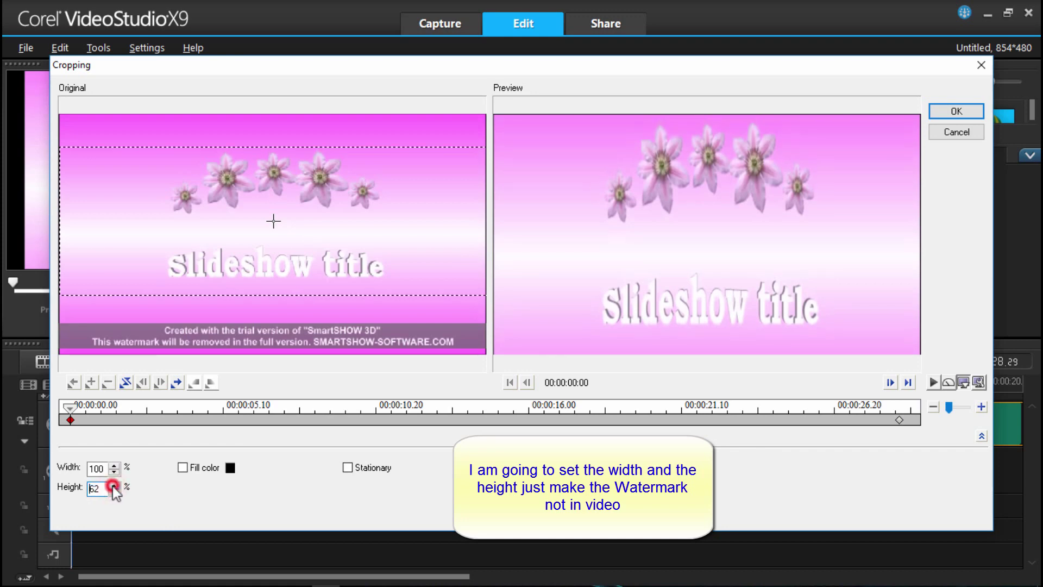
left_click(115, 485)
left_click(115, 485)
left_click(114, 484)
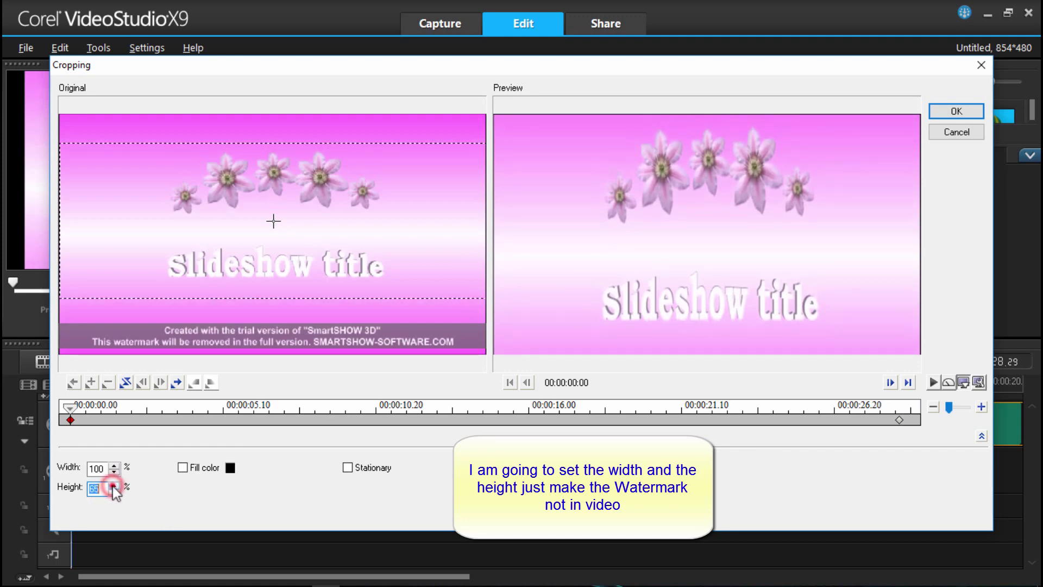
left_click(114, 485)
left_click(114, 485)
left_click(114, 484)
left_click(114, 485)
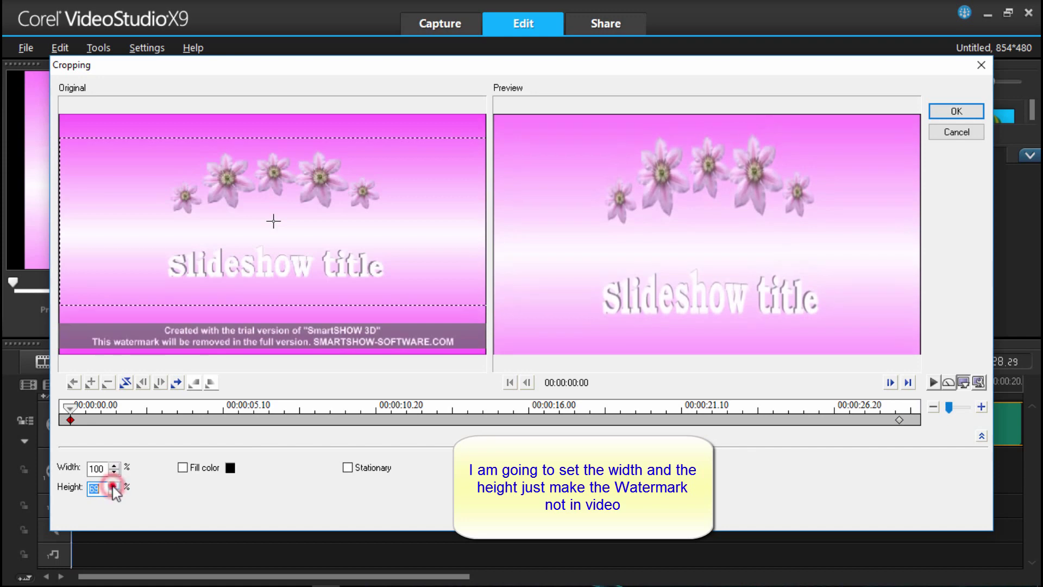
left_click(114, 485)
left_click(114, 484)
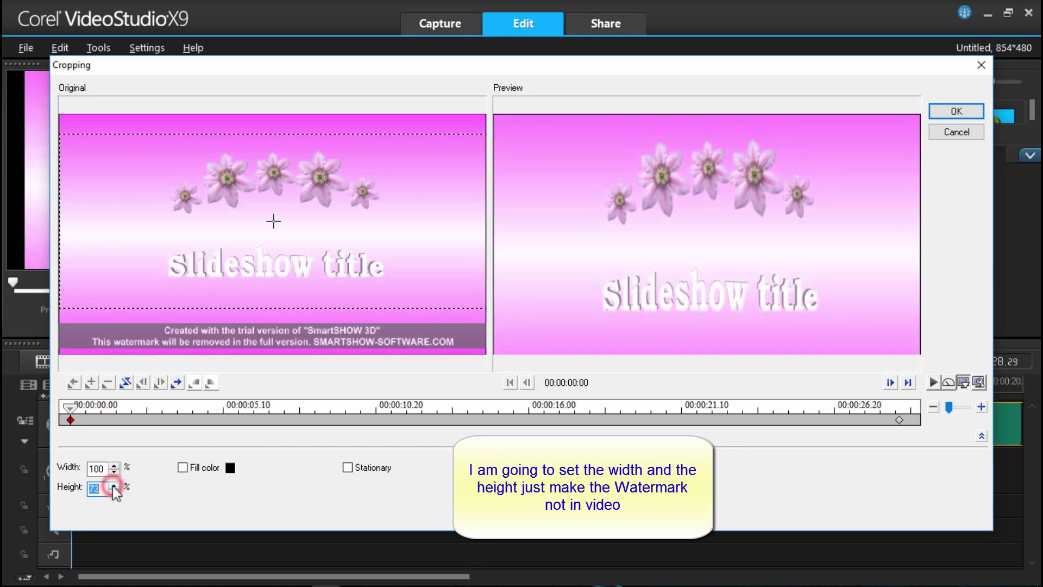
left_click(114, 485)
left_click(115, 485)
left_click(114, 485)
left_click(114, 484)
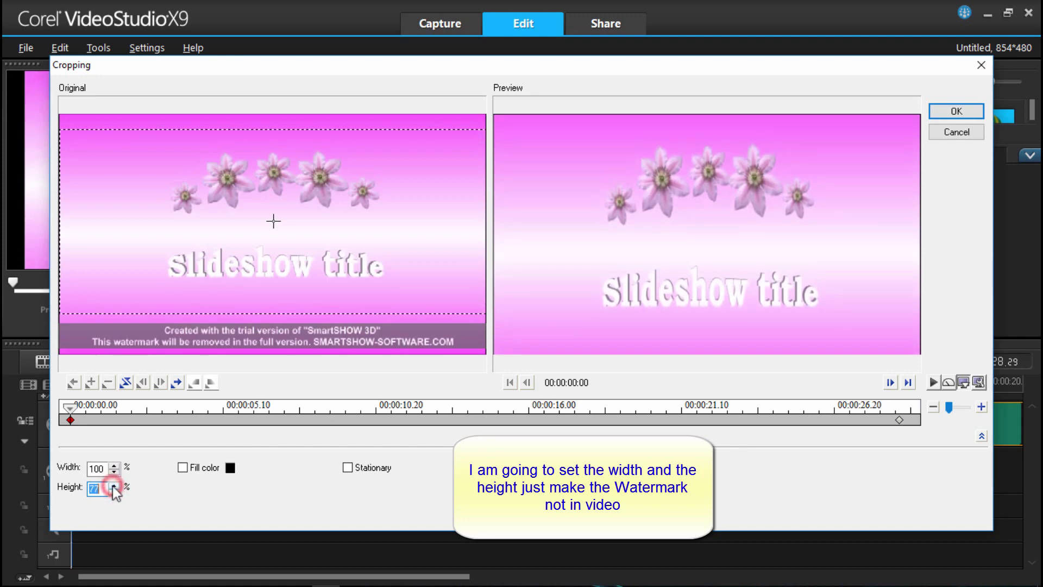
left_click(114, 485)
left_click(114, 485)
left_click(114, 485)
left_click(115, 485)
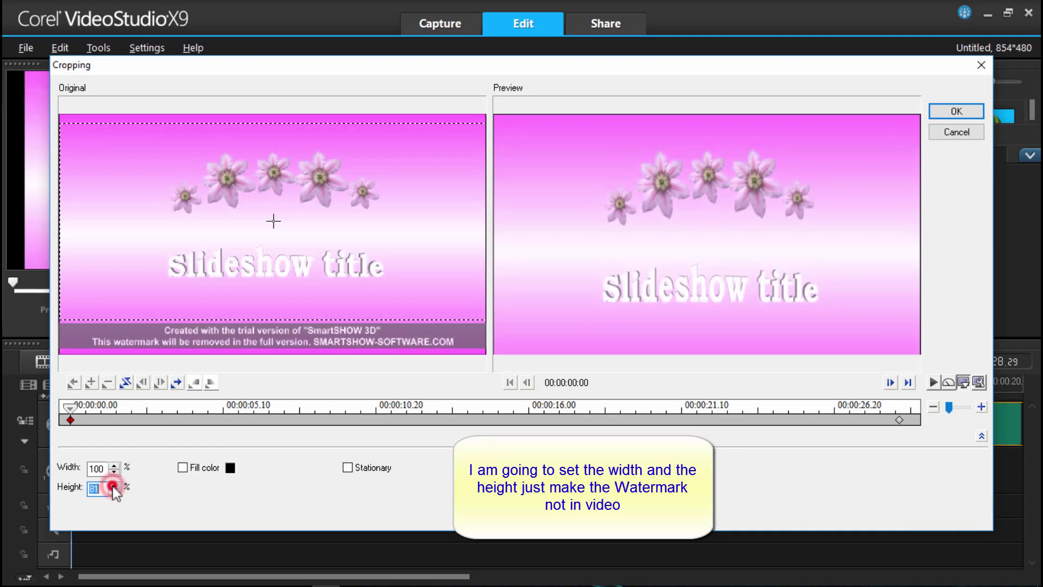
left_click(114, 484)
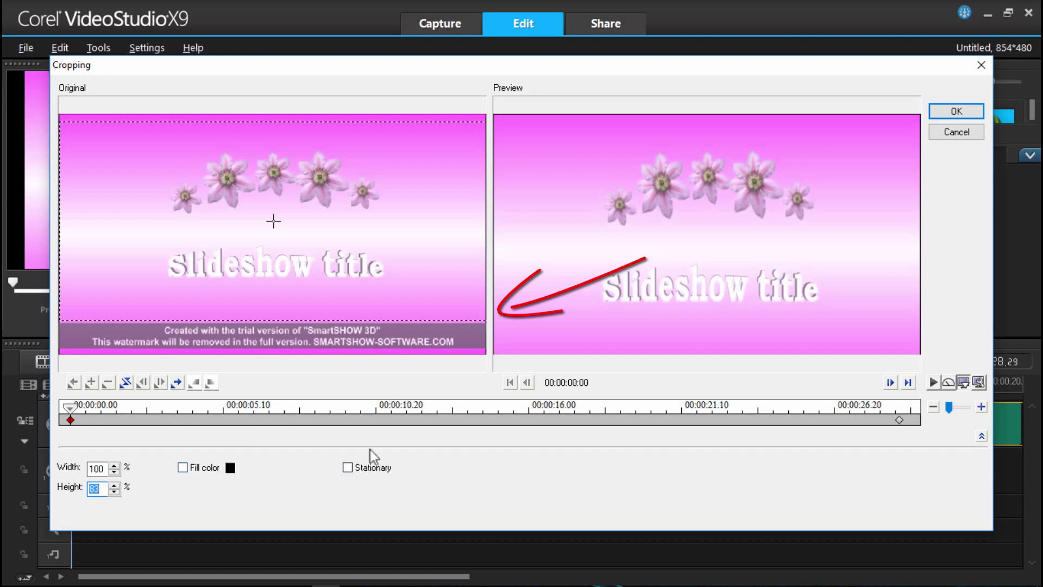
Make the crop stationary, accept the filter settings and play the clip to check the cropped picture.
left_click(348, 467)
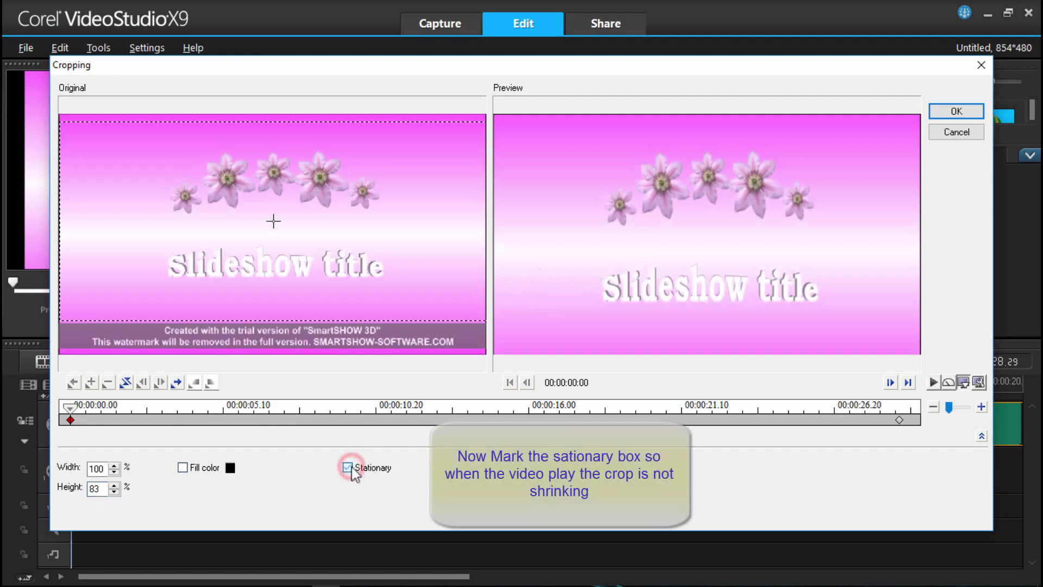
left_click(71, 420)
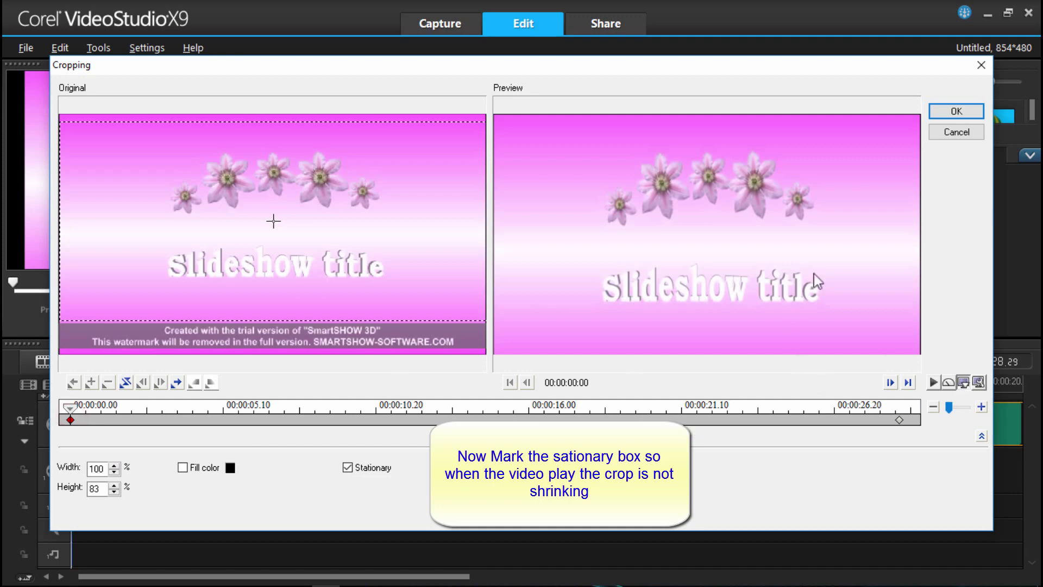
left_click(956, 111)
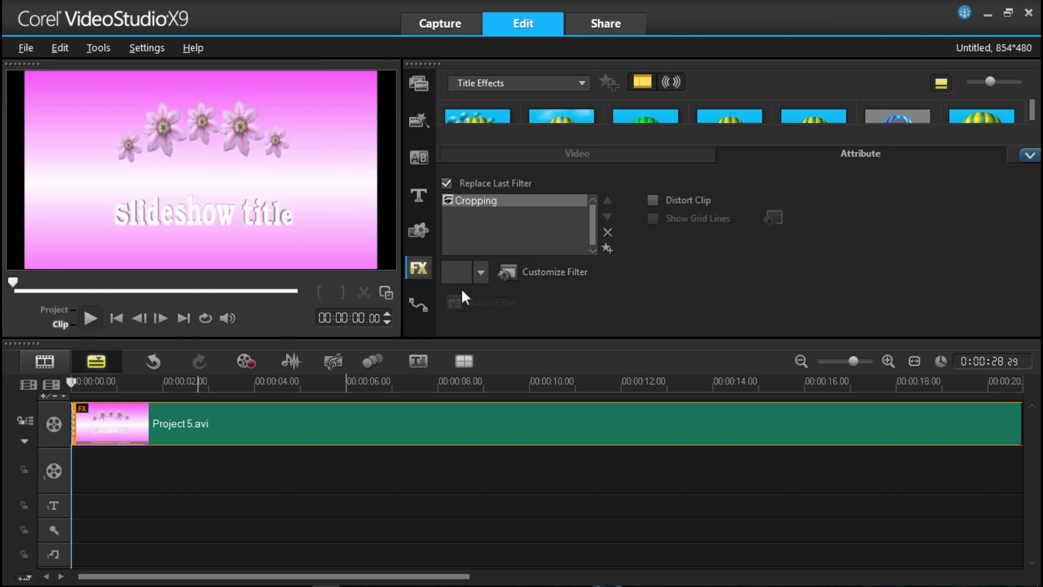
left_click(93, 317)
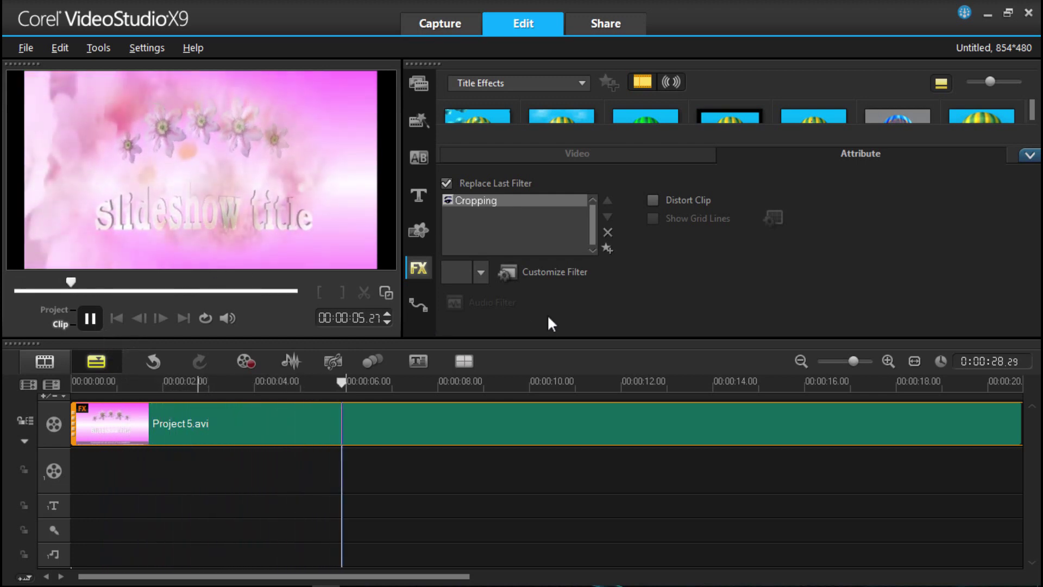
key("Escape")
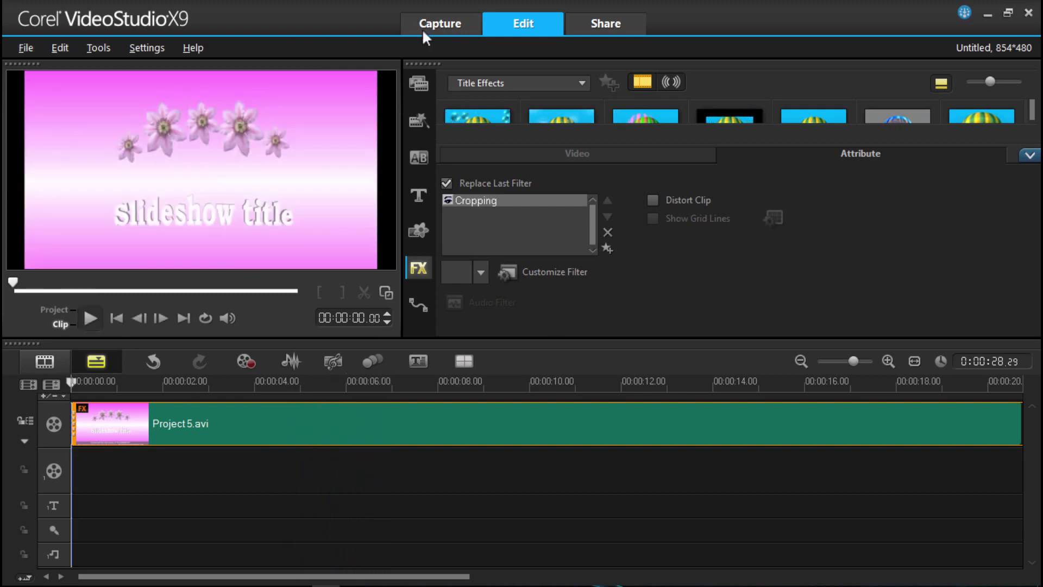
Render the project as a WMV (1920 x 1080, 30p) video named Testing 2.
left_click(609, 23)
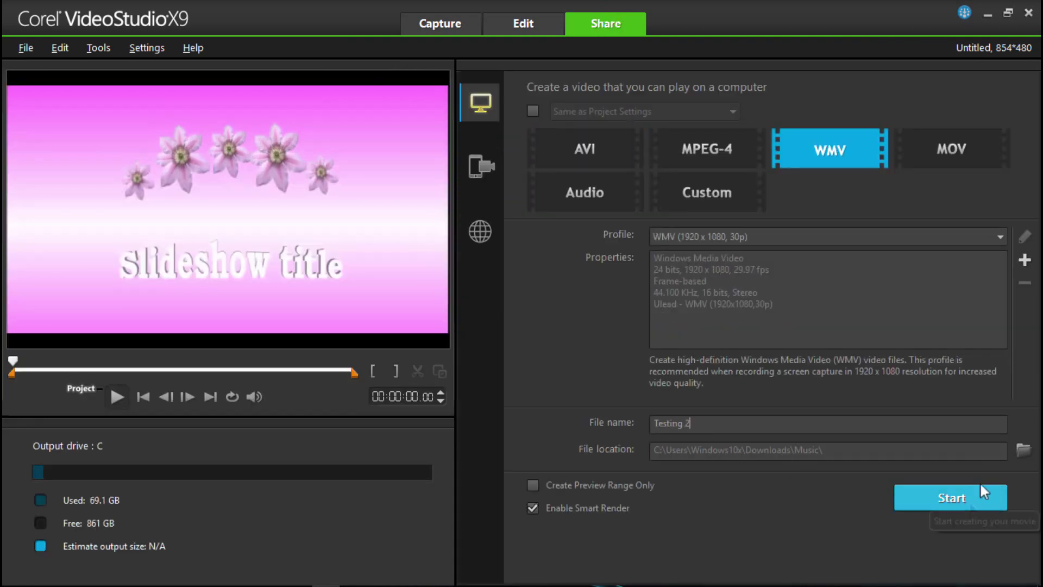
left_click(949, 496)
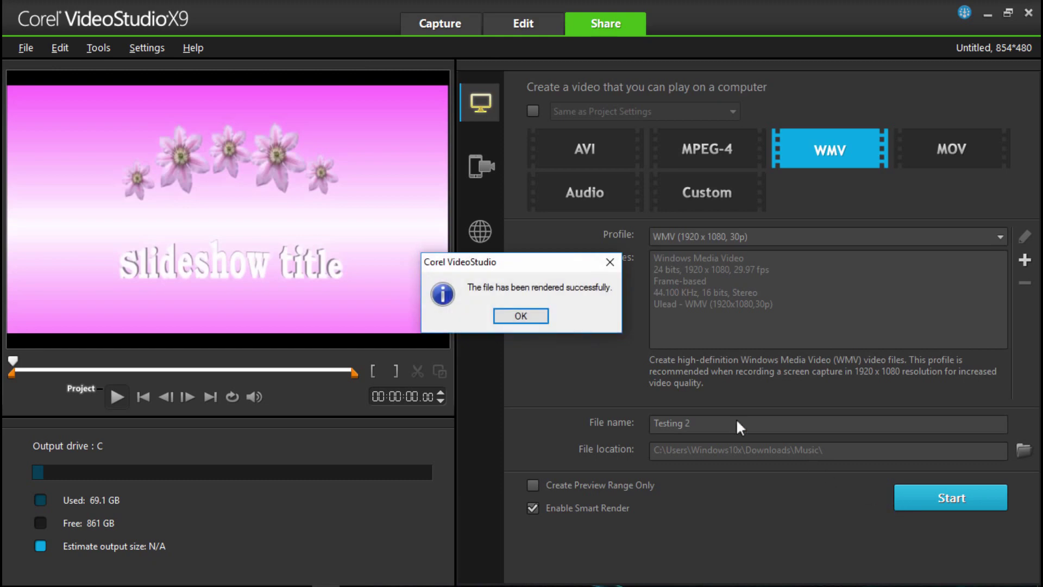
left_click_drag(521, 268, 846, 267)
left_click(825, 321)
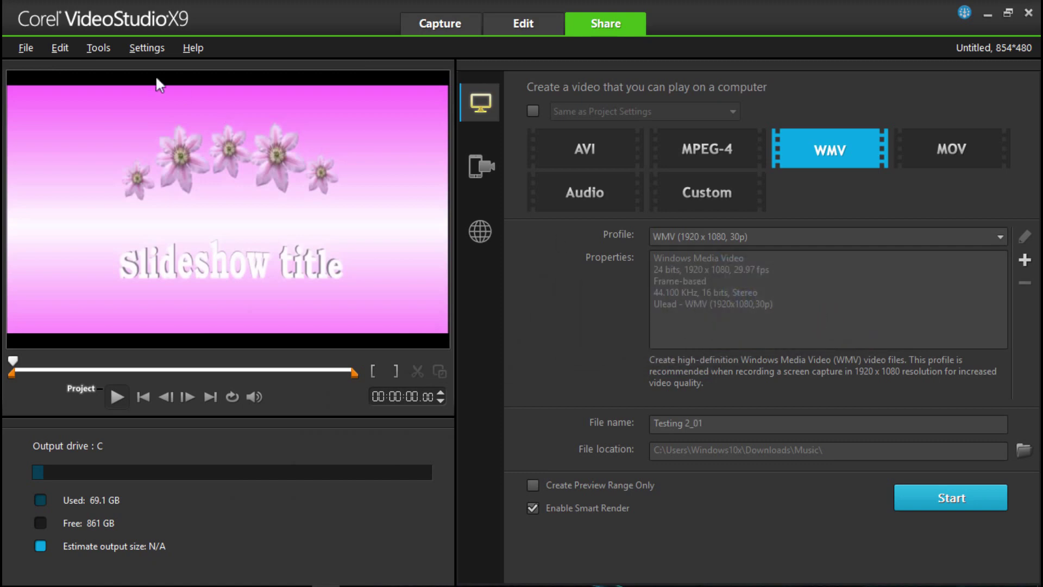
Exit the video editor without saving the changes to the untitled project.
left_click(20, 47)
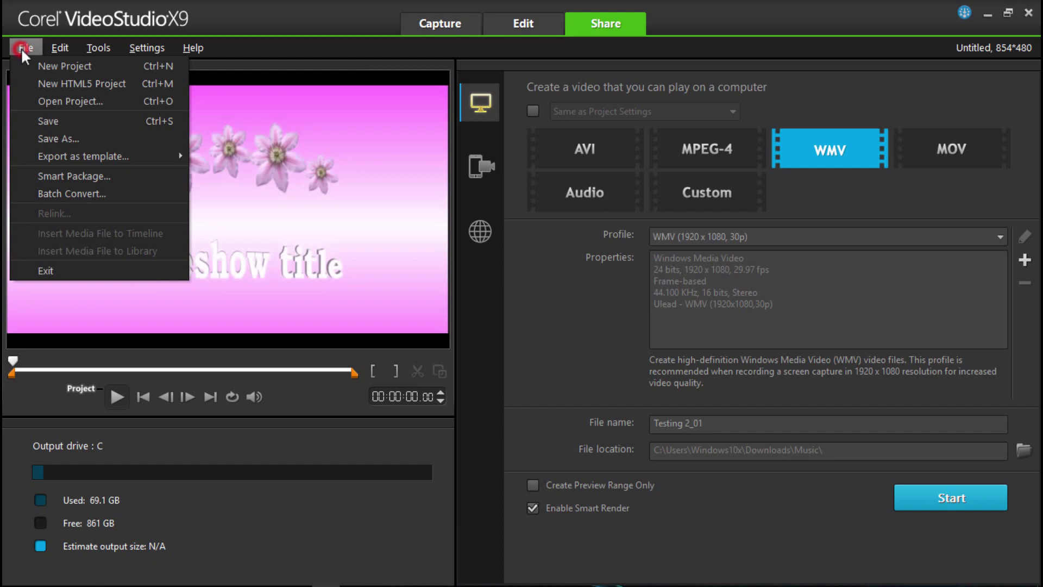
left_click(45, 270)
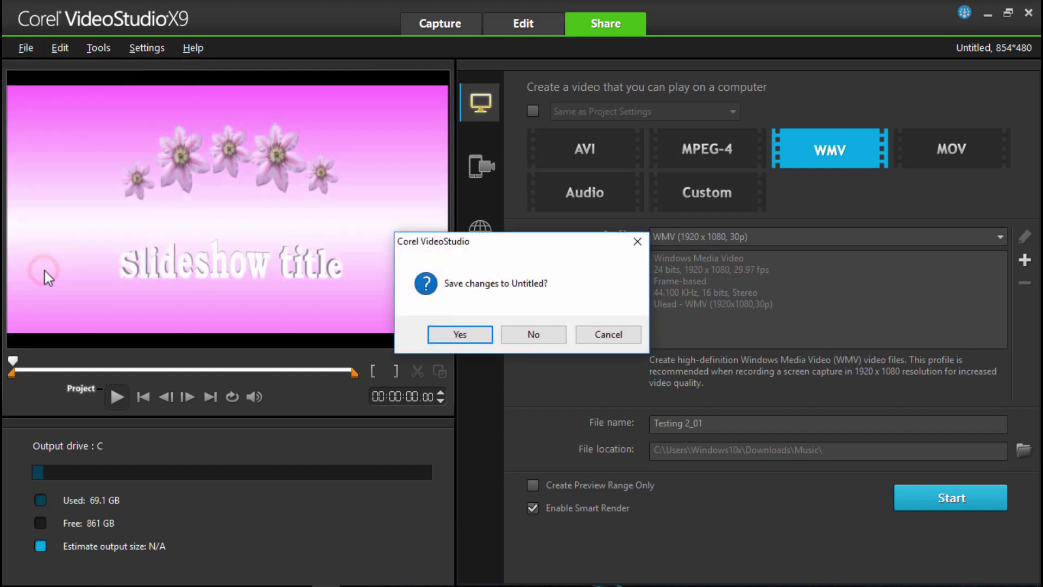
left_click(541, 334)
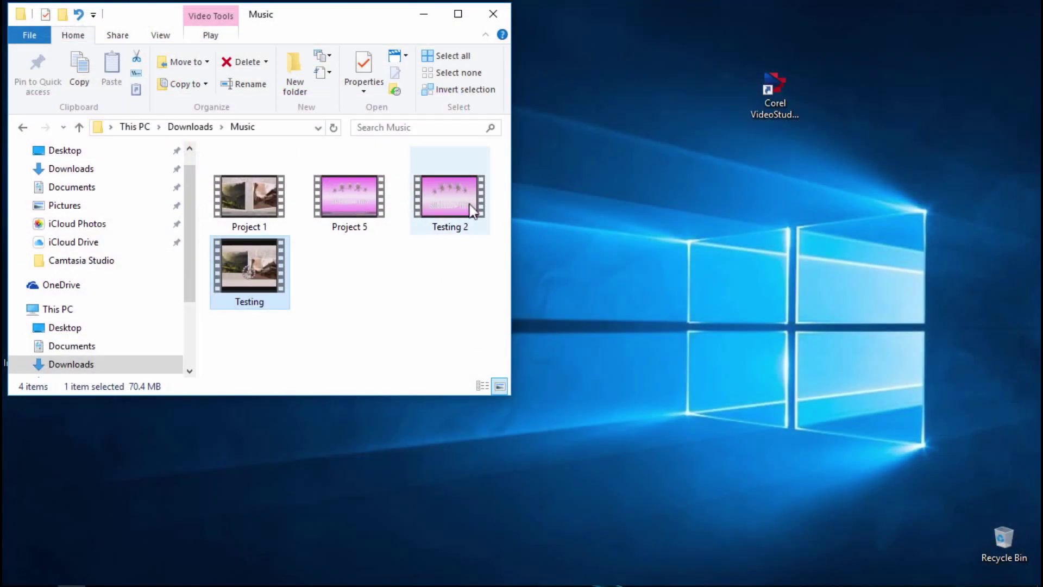
Open the exported Testing 2 video from the Music folder in Zoom Player and maximize the player to check the cropped picture.
left_click(442, 187)
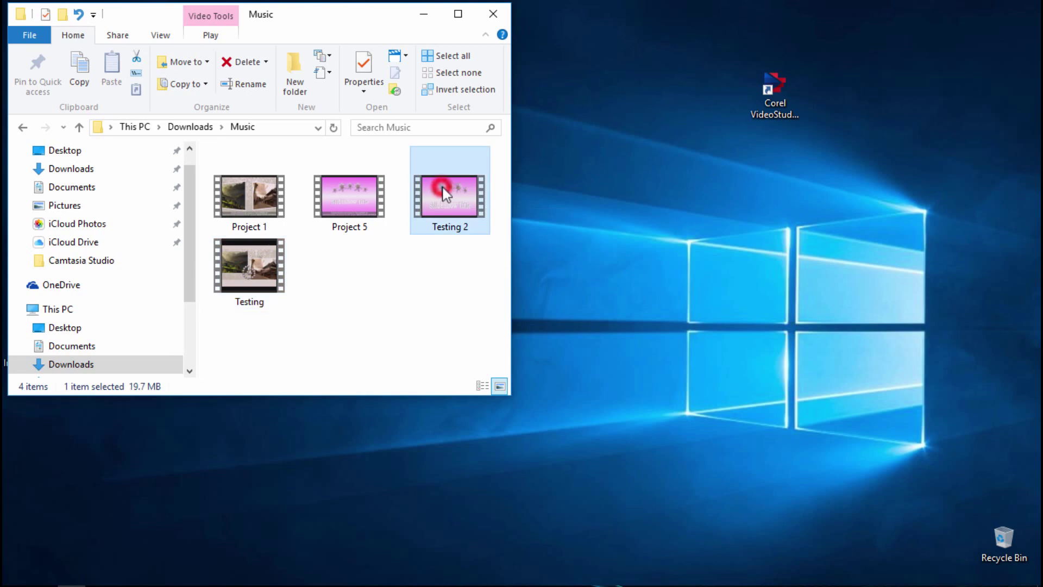
left_click(579, 208)
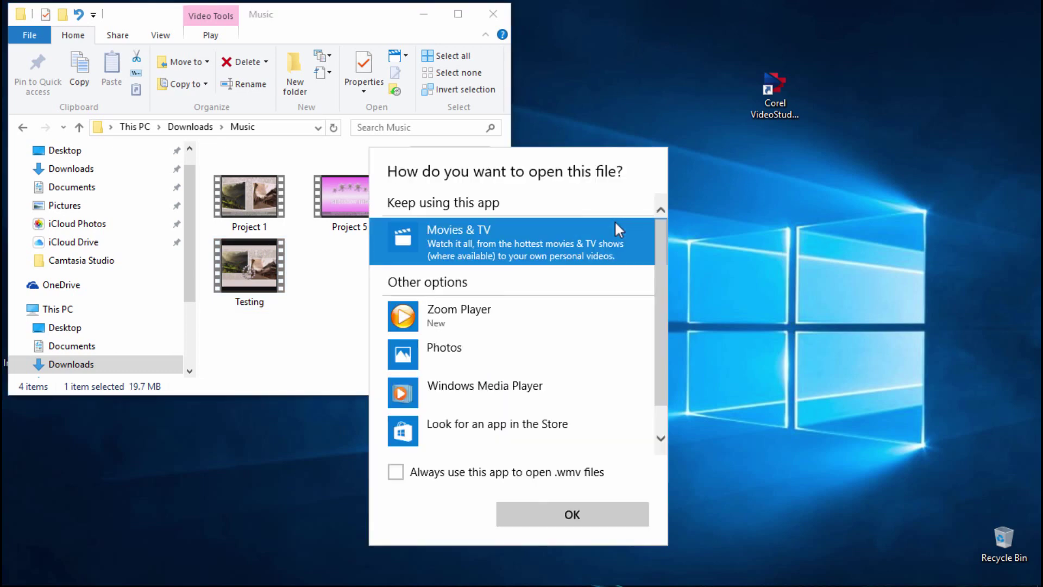
left_click(467, 316)
left_click(576, 516)
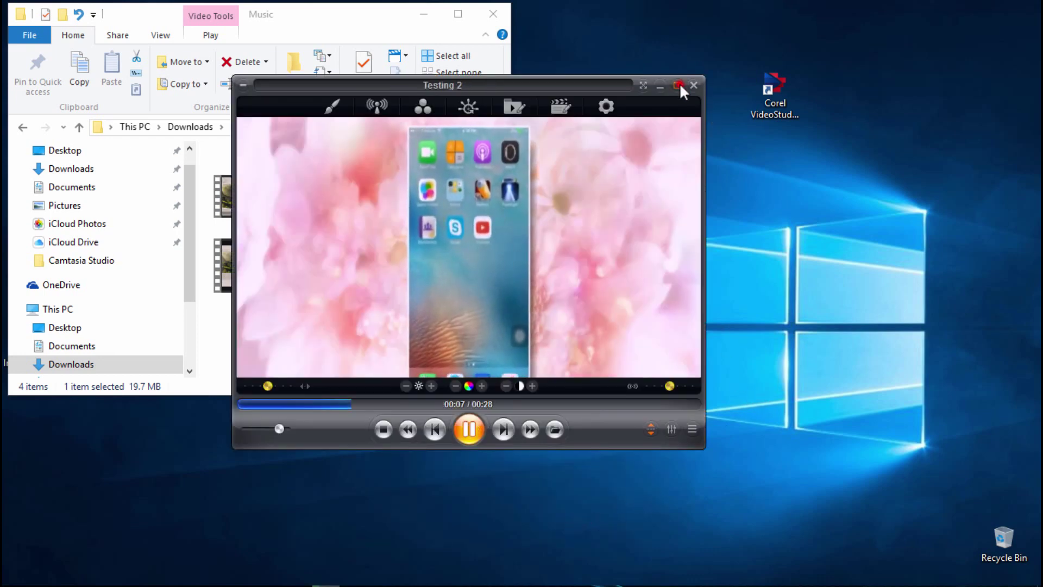
left_click(678, 85)
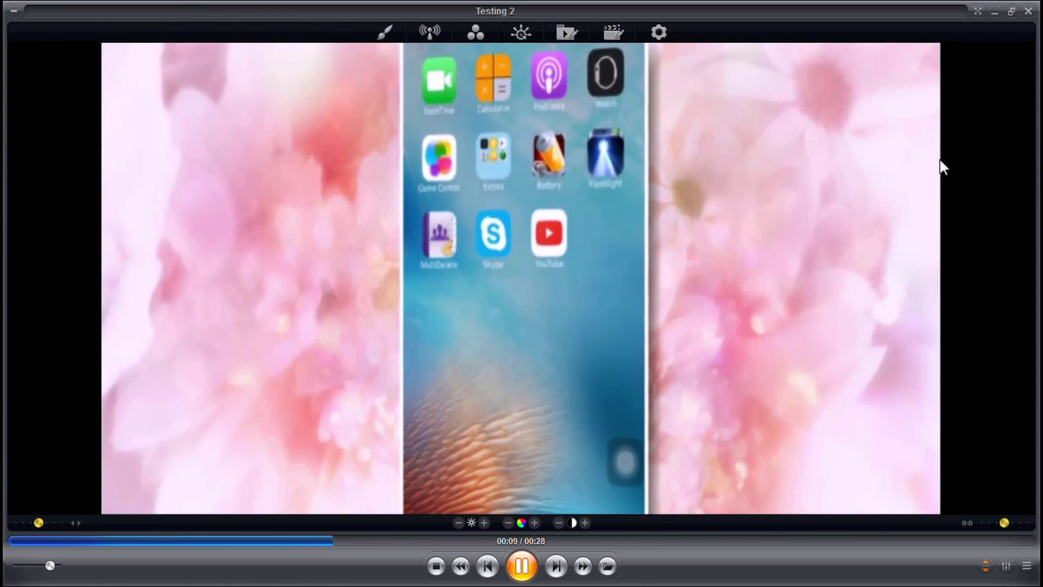